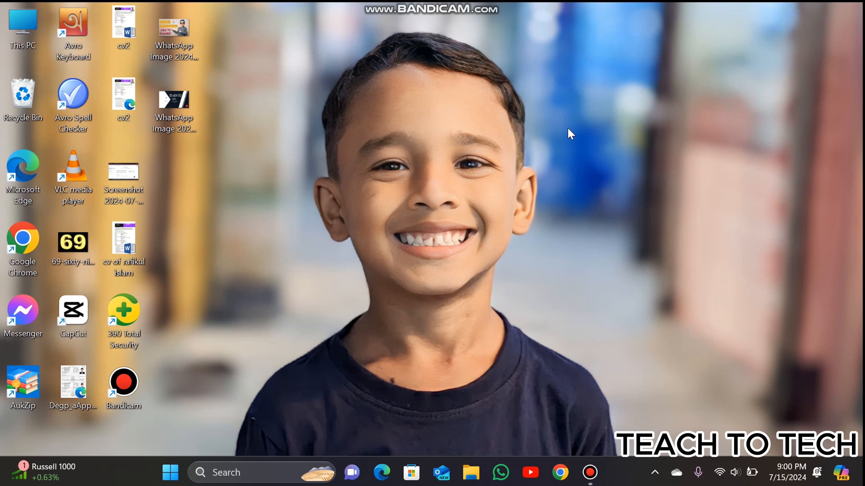
- Refresh the desktop and open the Facebook app from the recent searches
right_click(555, 144)
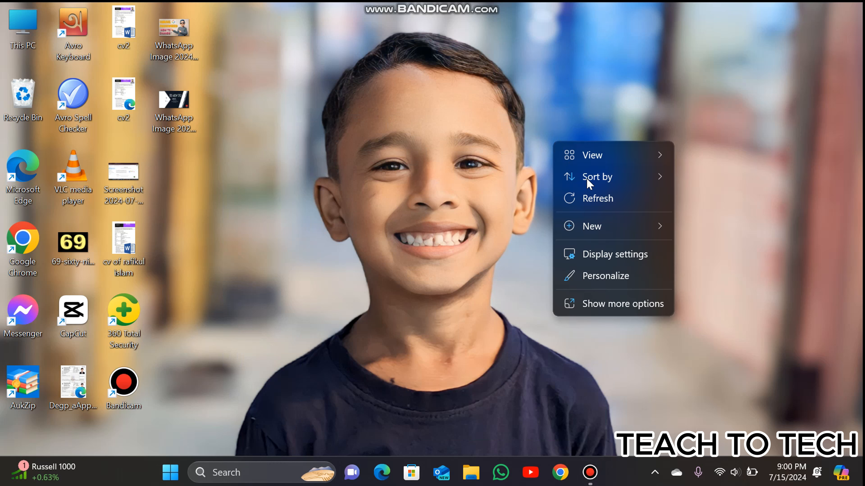
left_click(607, 200)
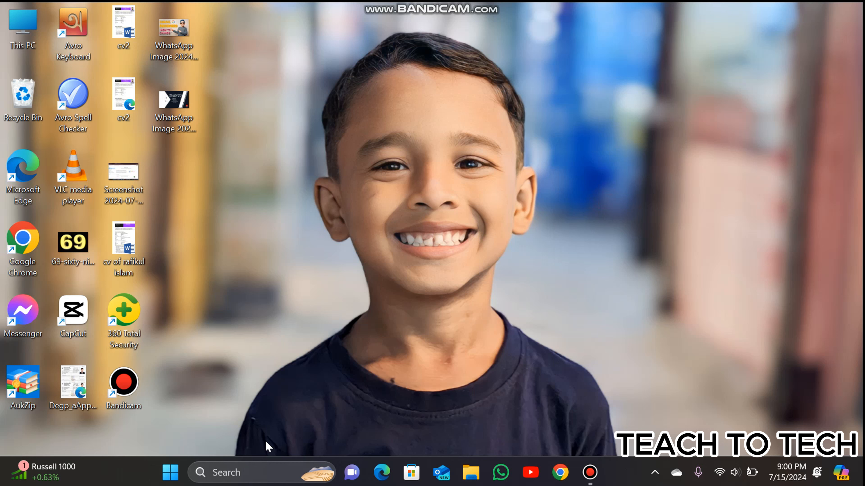
left_click(218, 474)
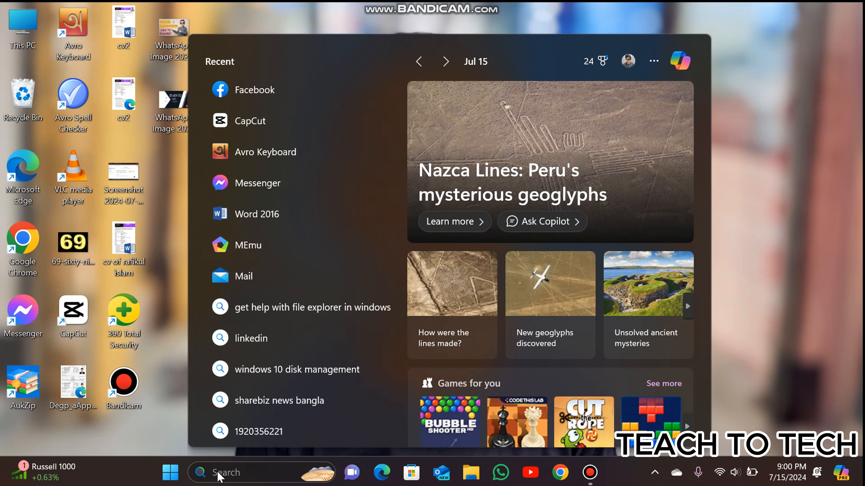
left_click(295, 94)
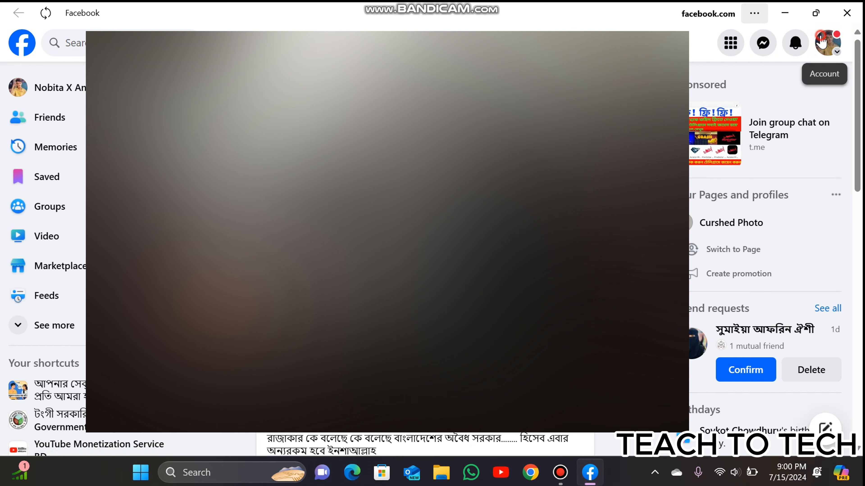
- Start creating a new Public Page from the account's list of profiles and Pages
left_click(828, 43)
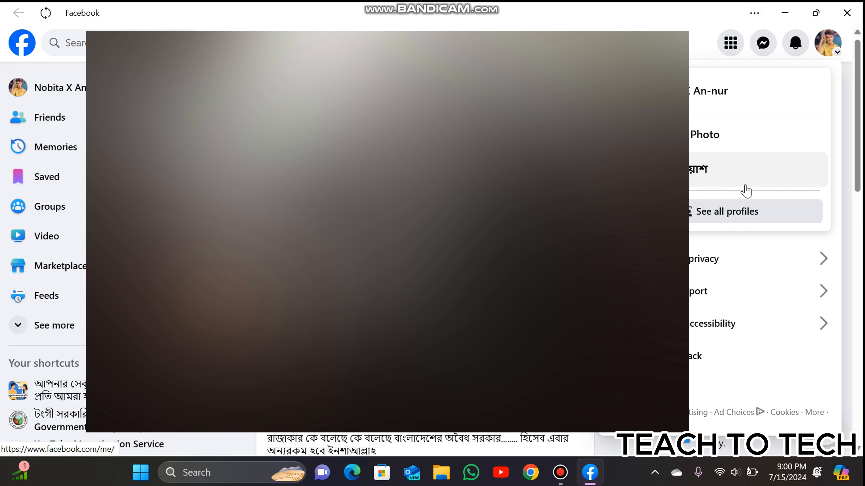
left_click(729, 212)
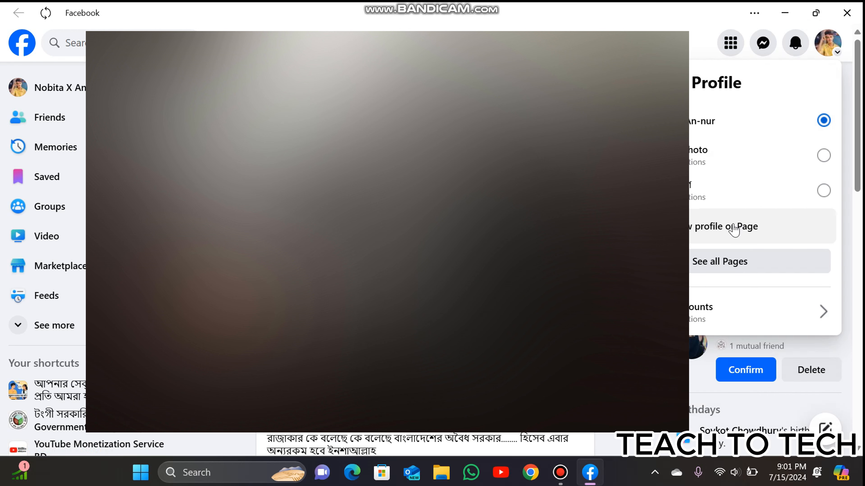
left_click(733, 229)
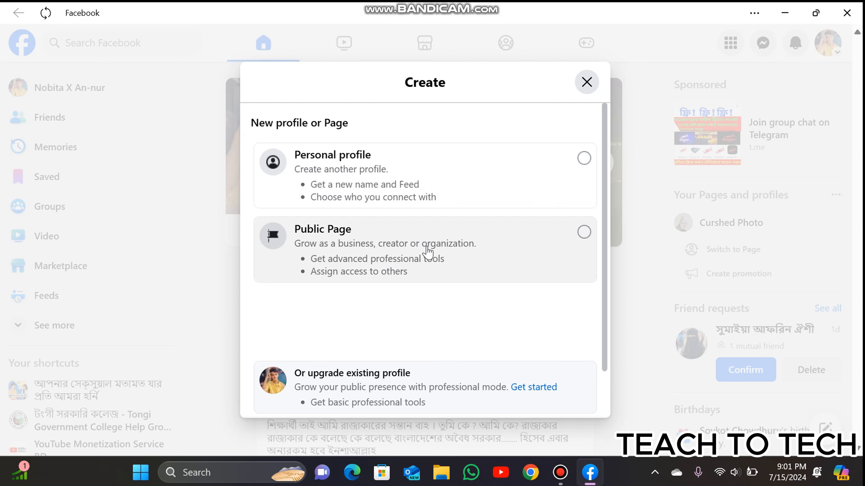
left_click(428, 252)
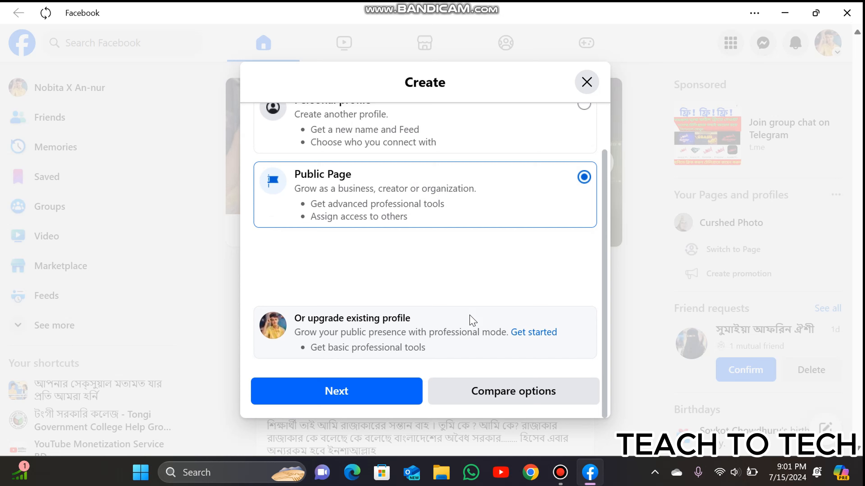
left_click(350, 392)
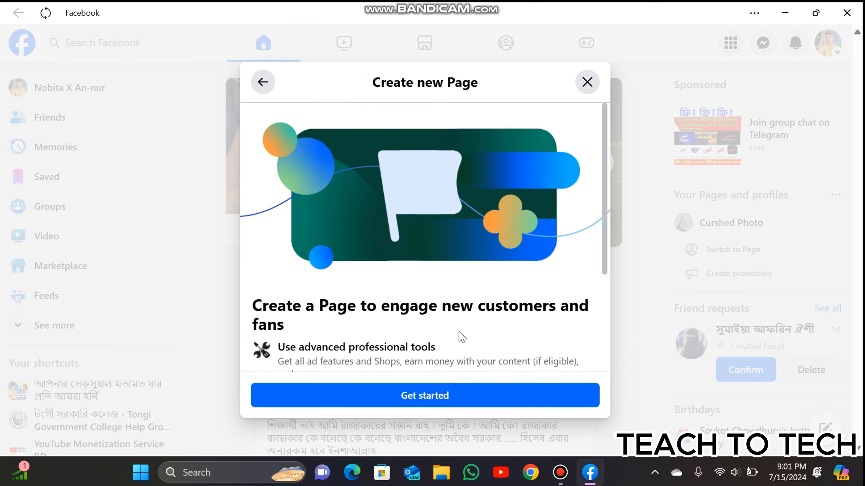
left_click(429, 403)
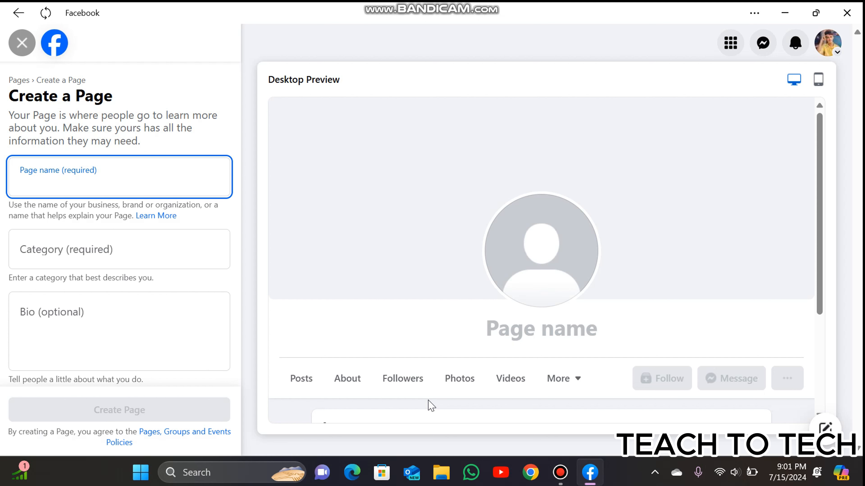
- Enter "Teach To Tech" as the Page name
left_click(92, 180)
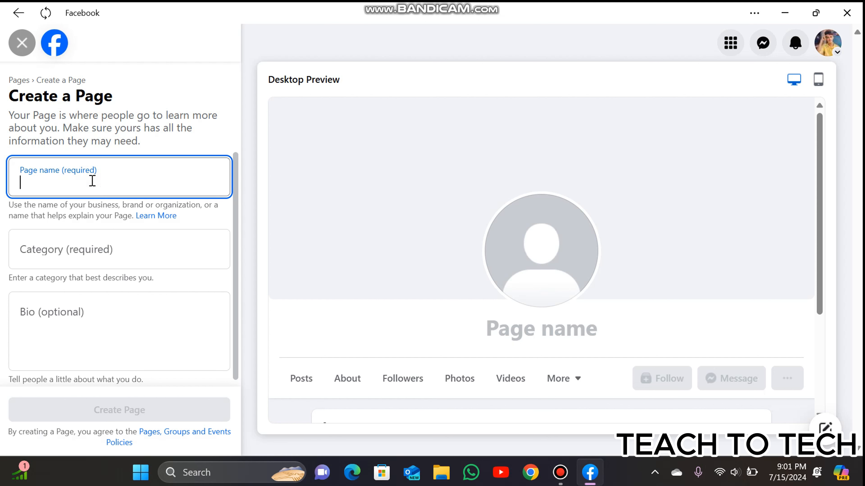
type("TeA")
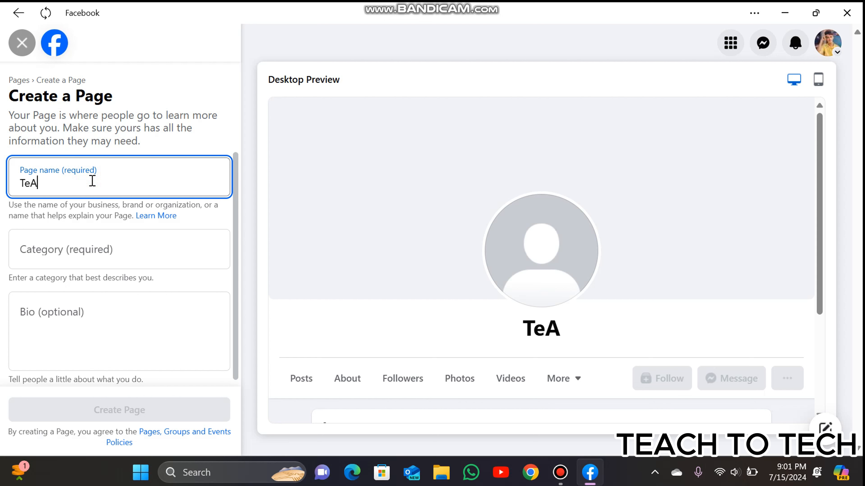
key("BackSpace")
type("A")
key("BackSpace")
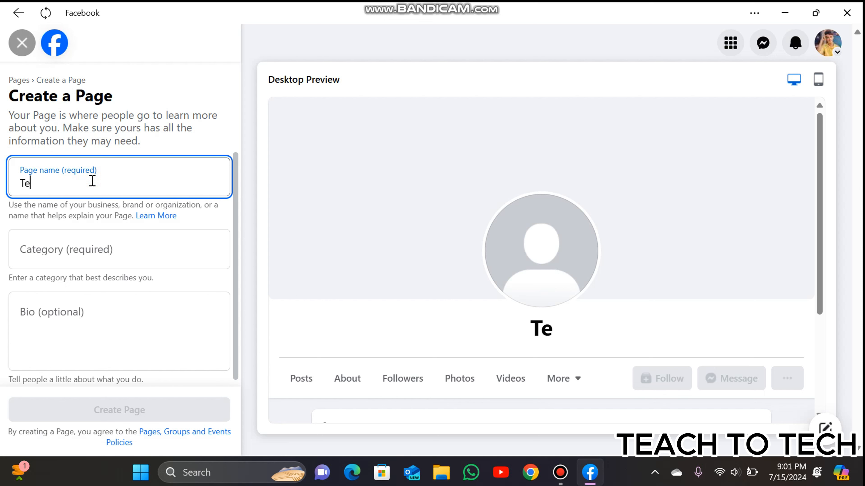
type("ach t")
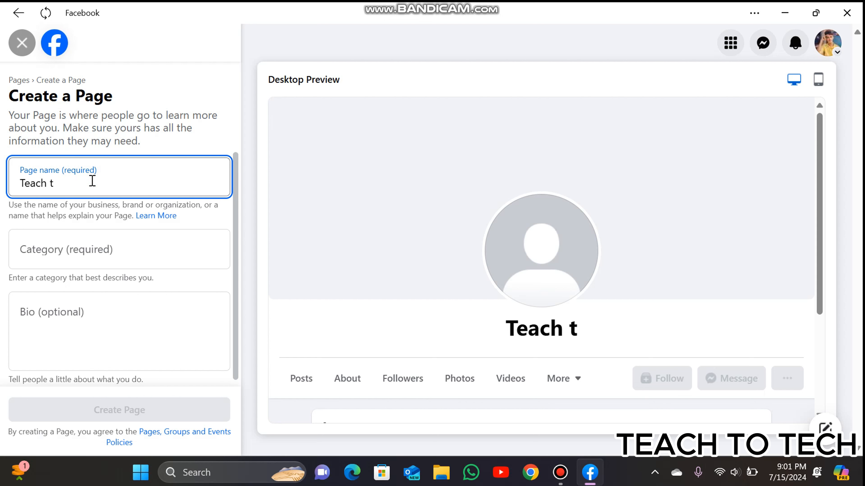
key("BackSpace")
type("To")
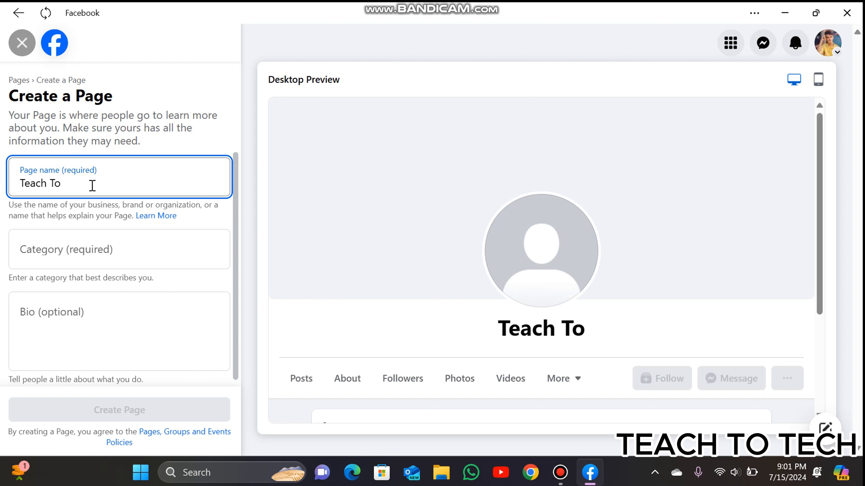
type(" Tech")
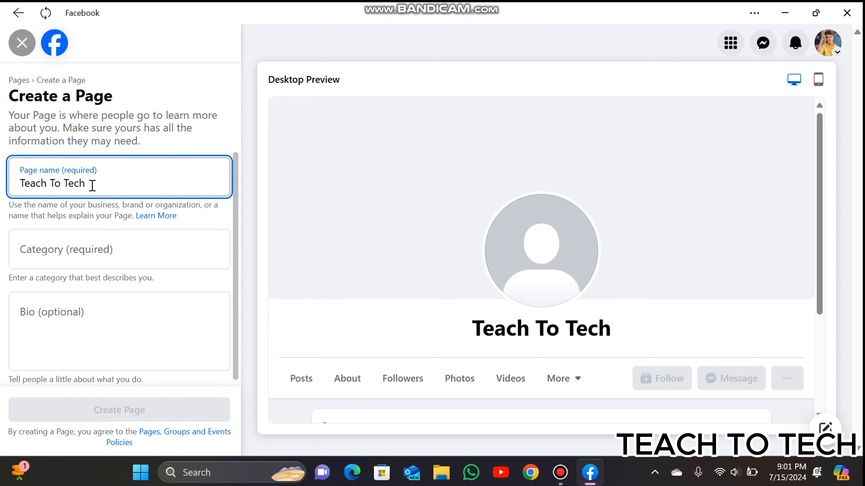
- Set the Page category to Science & Tech, create the Page without a bio and dismiss the notification
left_click(116, 247)
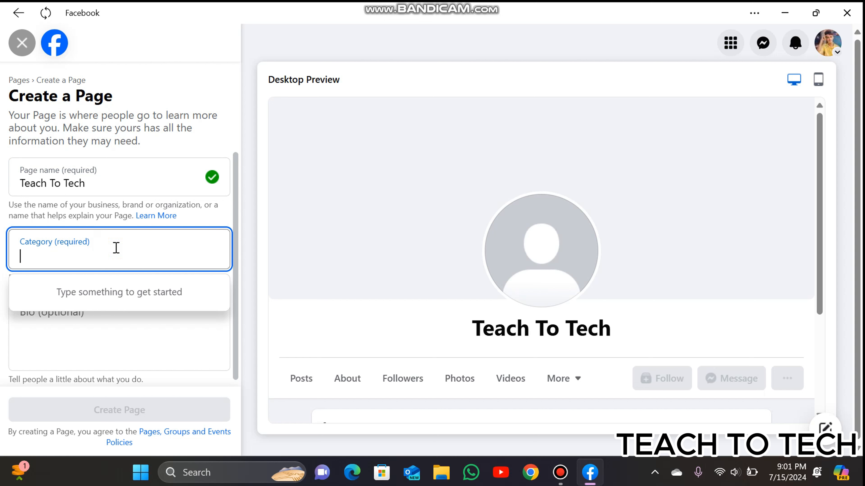
type("T")
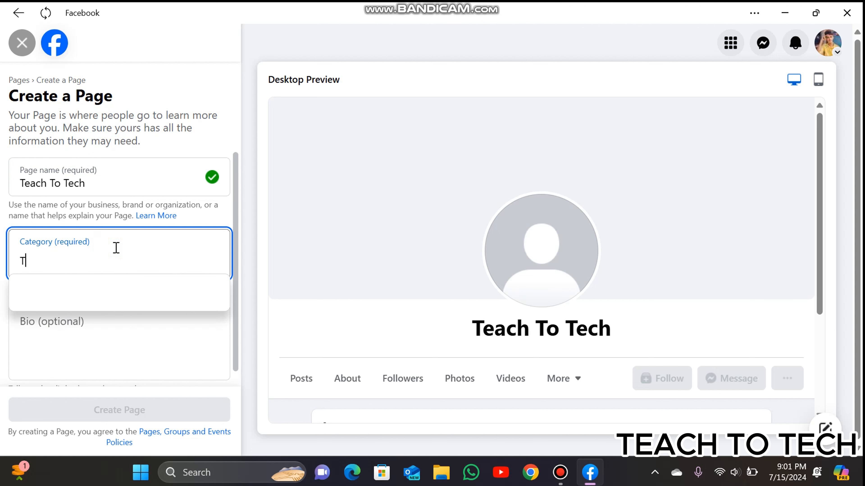
type("ech")
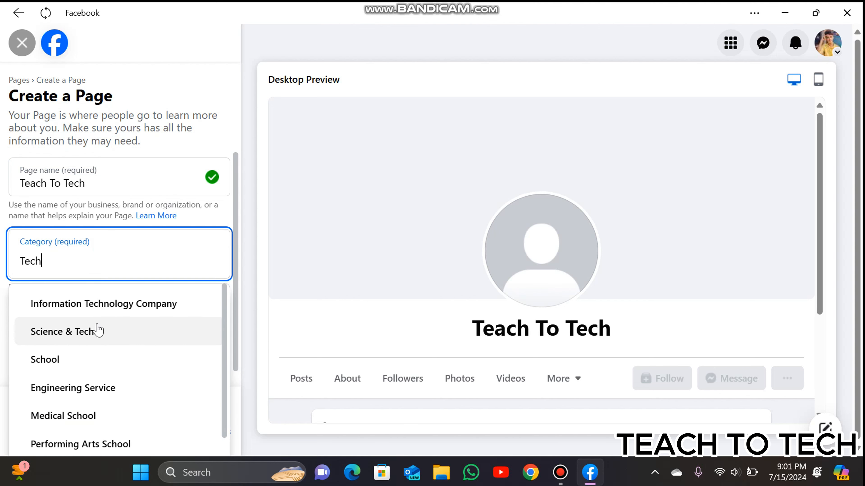
left_click(96, 339)
left_click(94, 330)
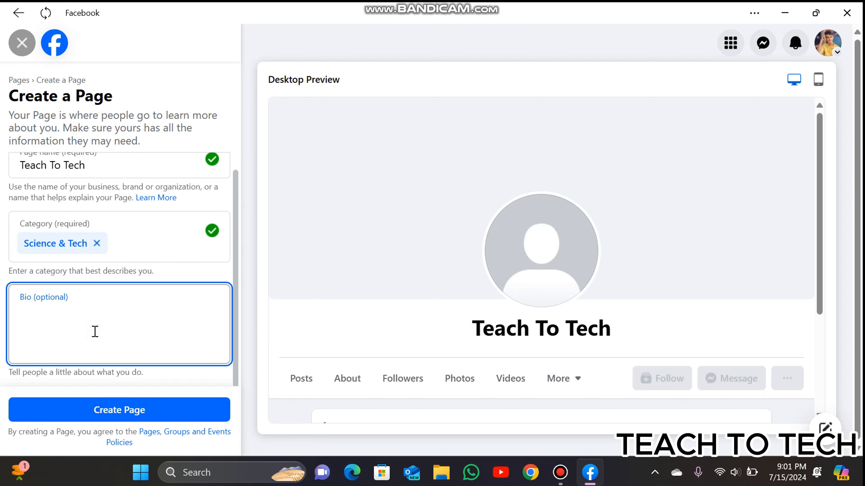
left_click(141, 410)
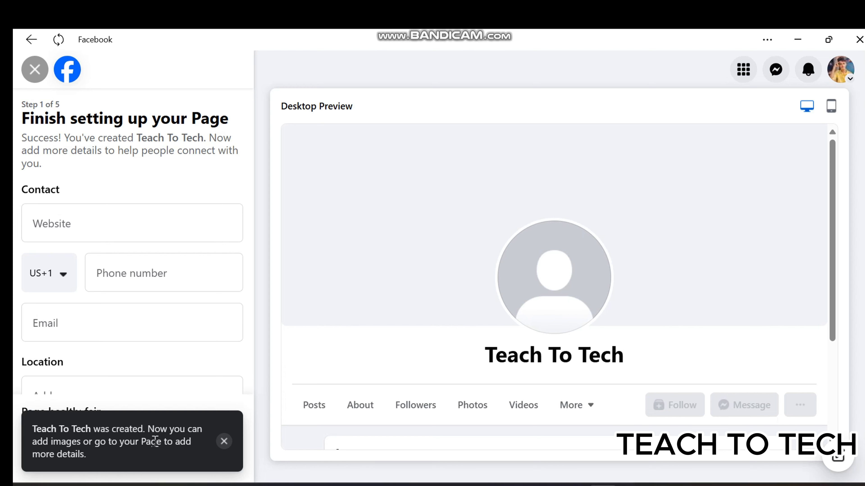
left_click(224, 442)
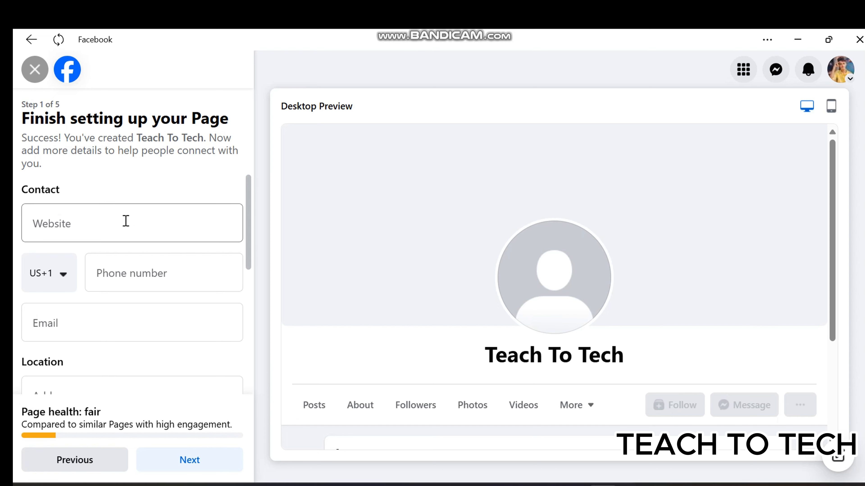
- Set the country code of the Page's contact phone number to Bangladesh (BD+880)
left_click(119, 218)
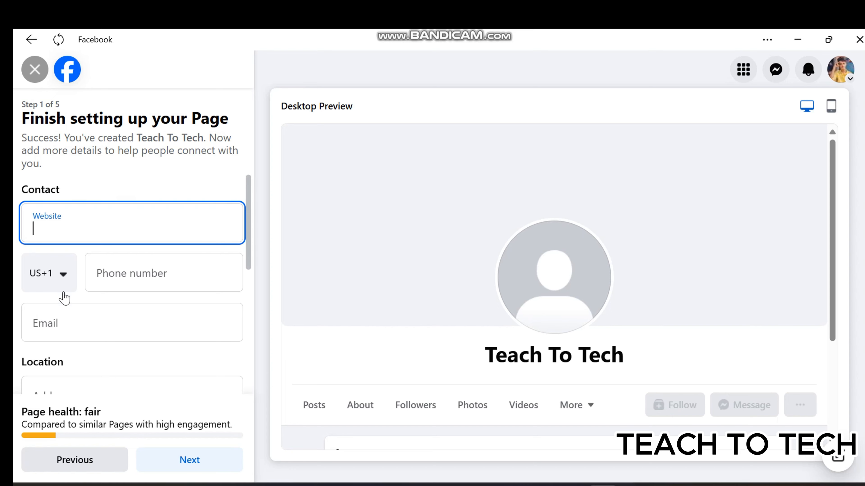
left_click(63, 274)
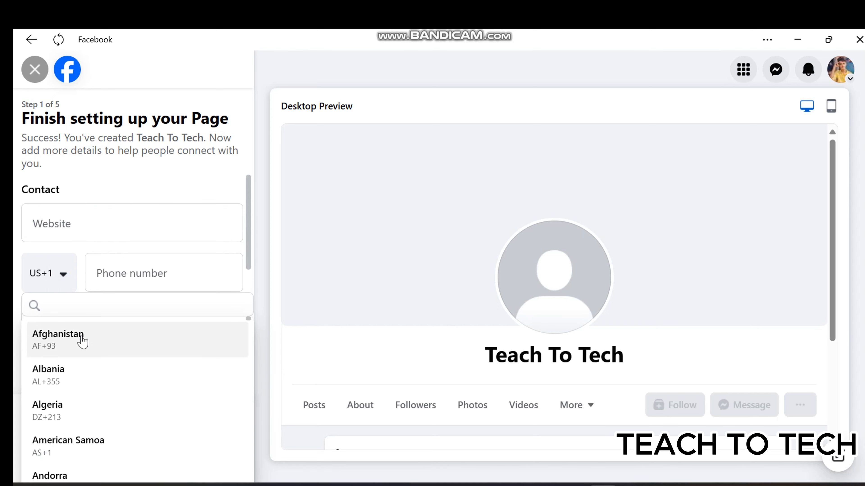
scroll(81, 340, "down", 6)
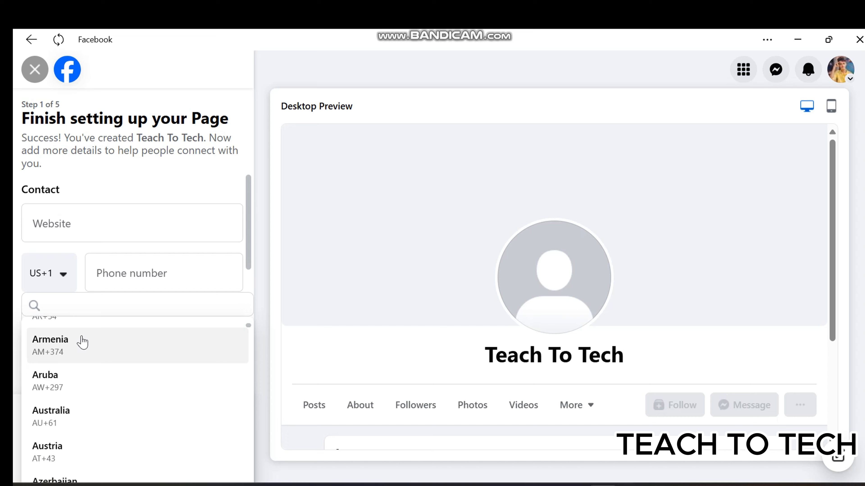
scroll(82, 342, "down", 3)
scroll(81, 342, "up", 9)
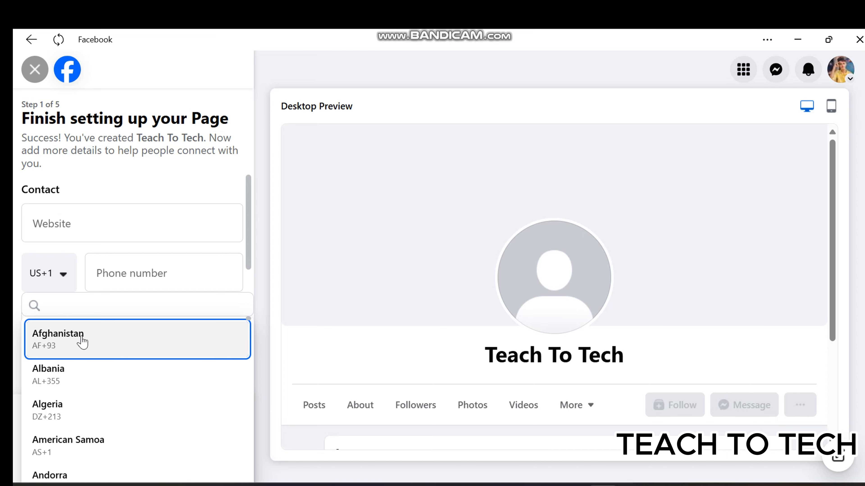
scroll(82, 342, "down", 6)
scroll(82, 342, "up", 6)
scroll(82, 342, "down", 6)
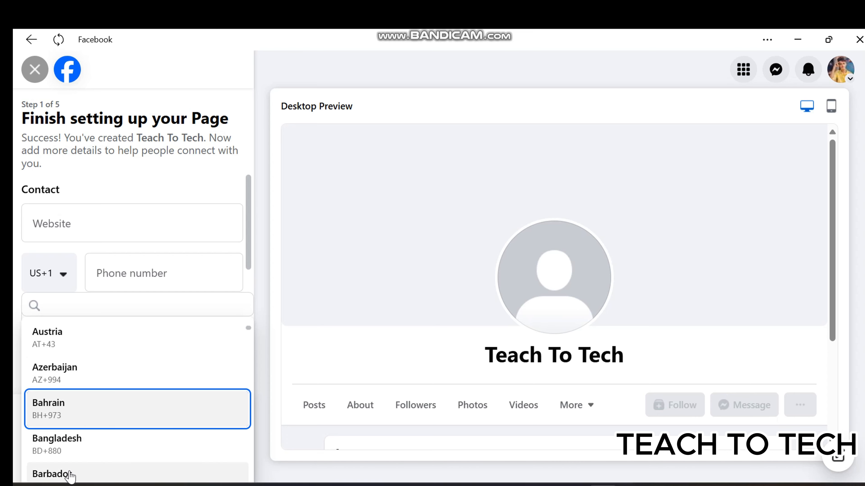
left_click(70, 447)
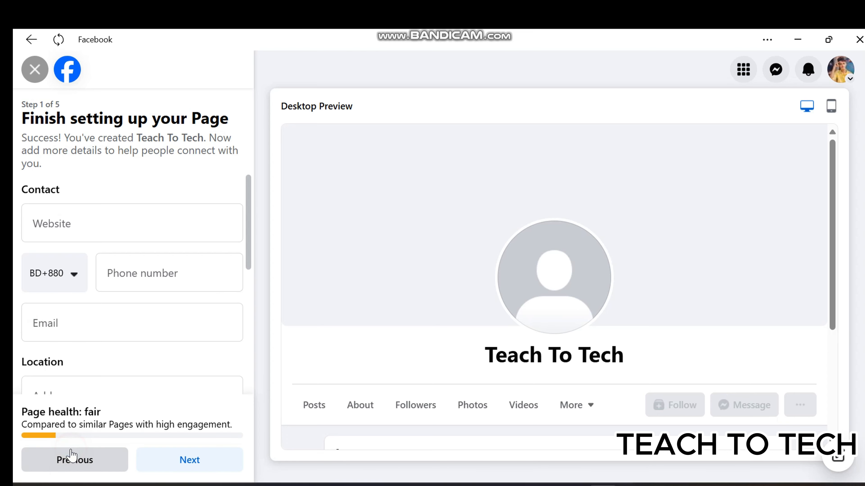
- Try to continue to the next setup stage with the phone number, email, location and hours left blank
left_click(163, 267)
scroll(132, 317, "down", 2)
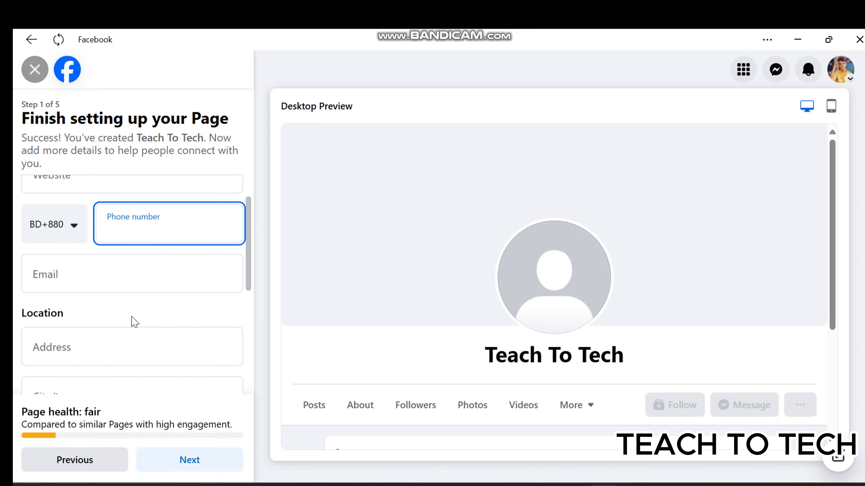
left_click(136, 250)
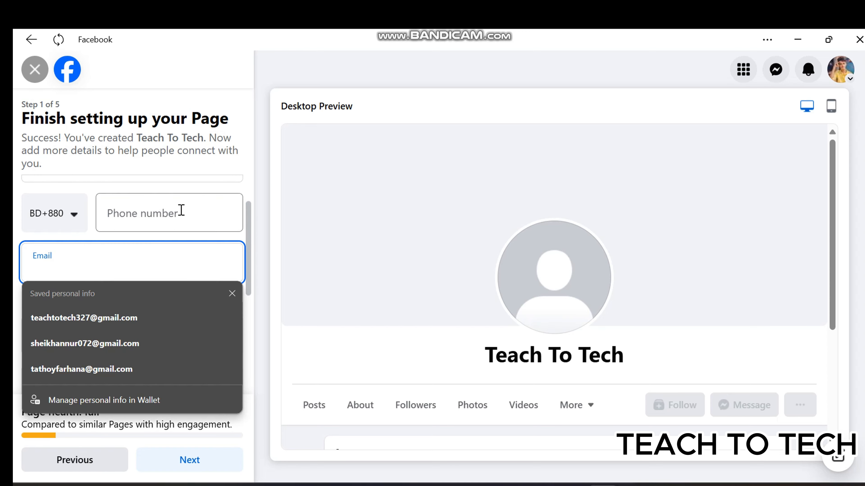
left_click(359, 259)
scroll(211, 265, "down", 5)
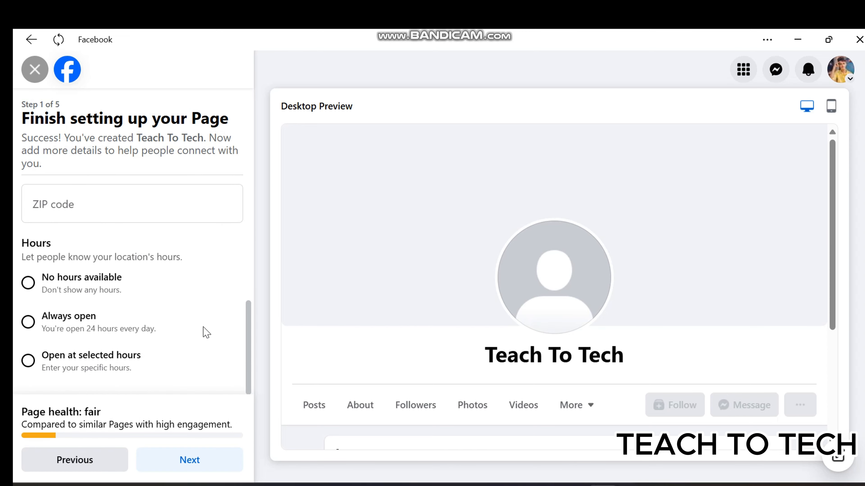
left_click(181, 463)
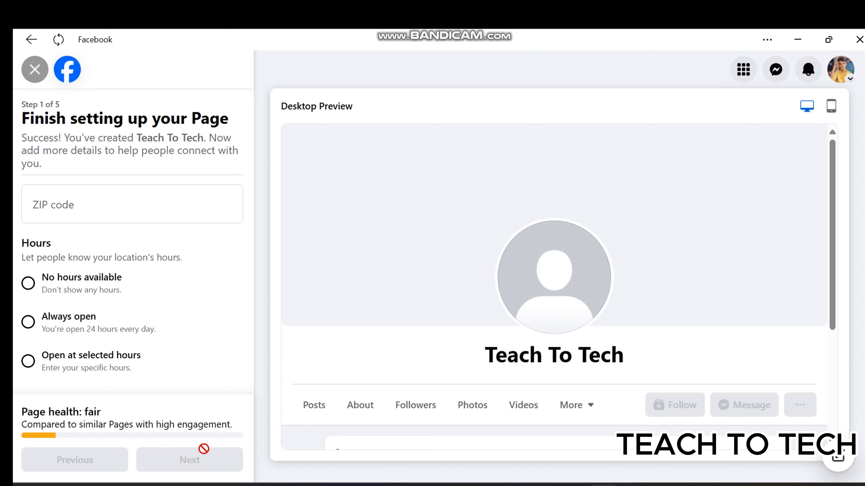
- Enter the Page's contact phone number and continue to the customization stage, leaving email, location and hours blank
scroll(185, 351, "up", 5)
scroll(185, 351, "up", 3)
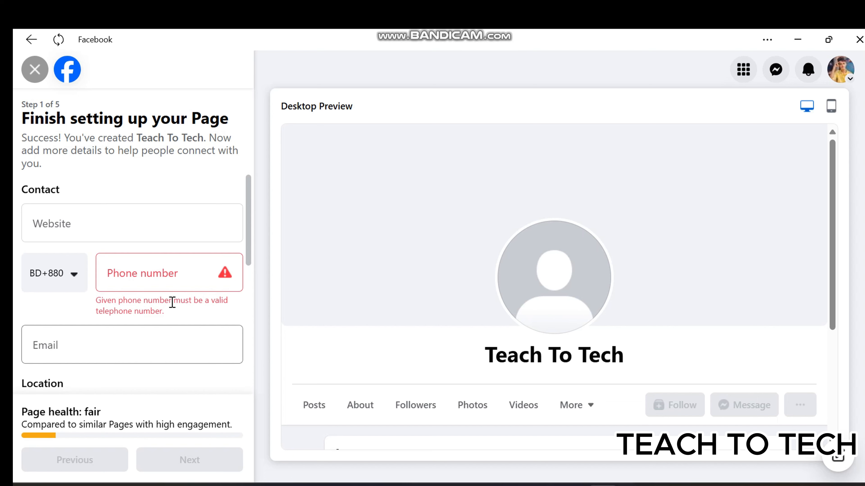
left_click(155, 285)
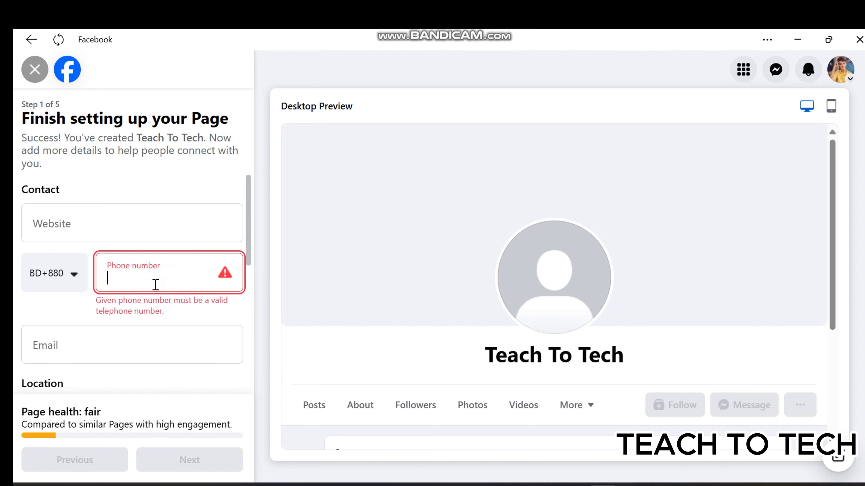
type("17")
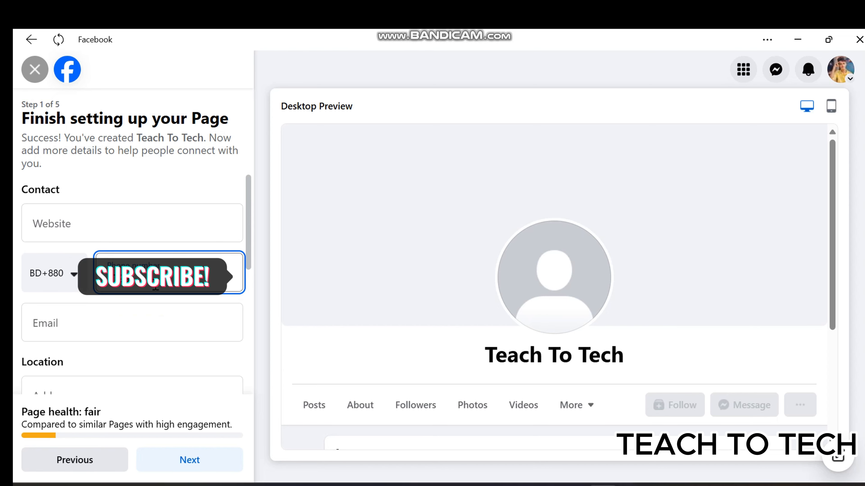
type("79")
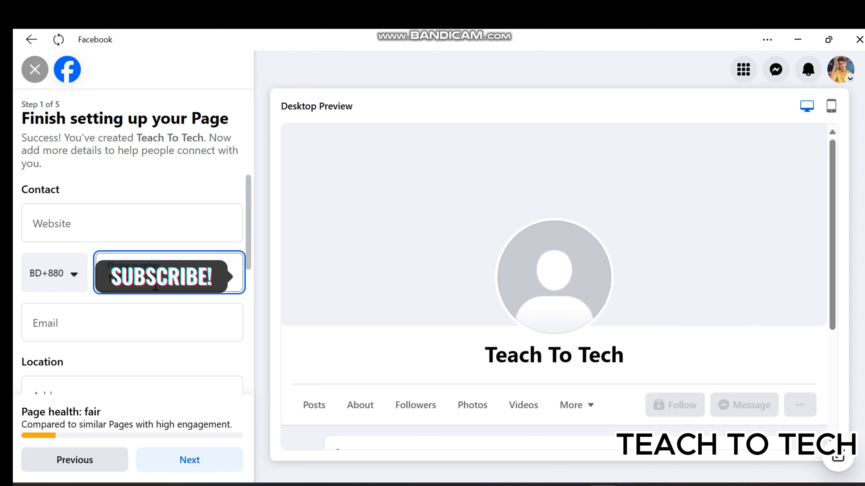
type("12")
scroll(168, 289, "down", 5)
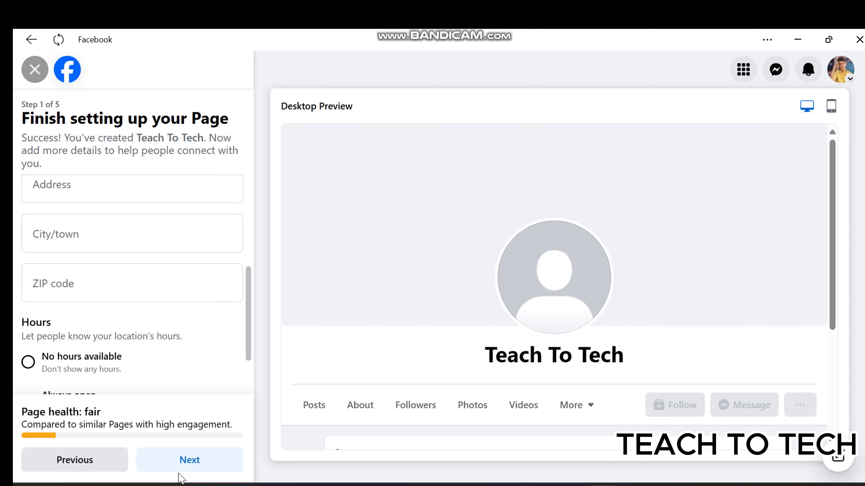
left_click(177, 458)
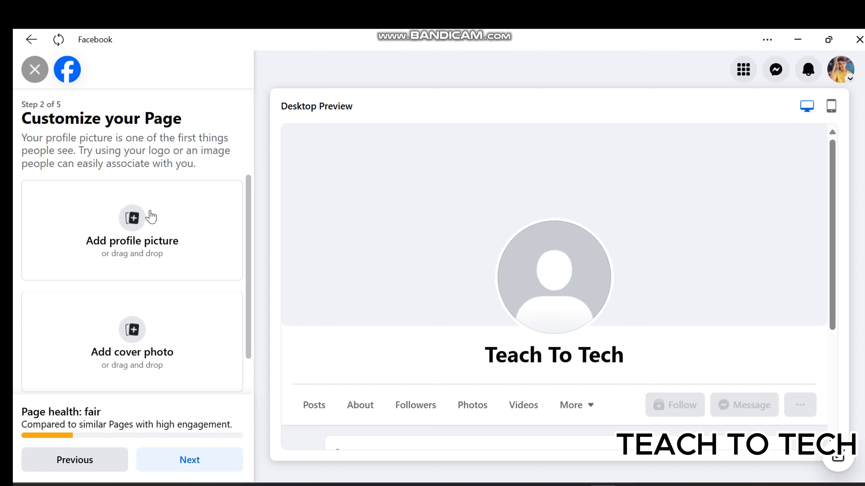
- Advance through the setup without adding a profile picture, cover photo or action button, connecting WhatsApp or inviting friends
scroll(151, 217, "down", 2)
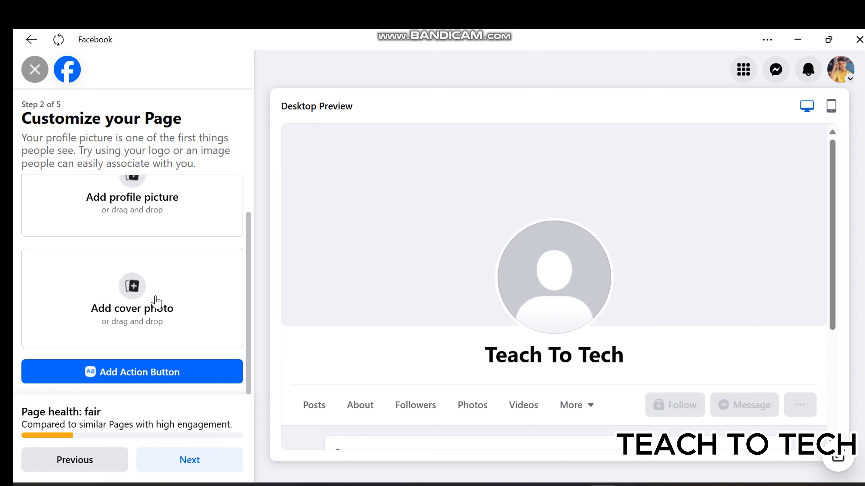
left_click(208, 467)
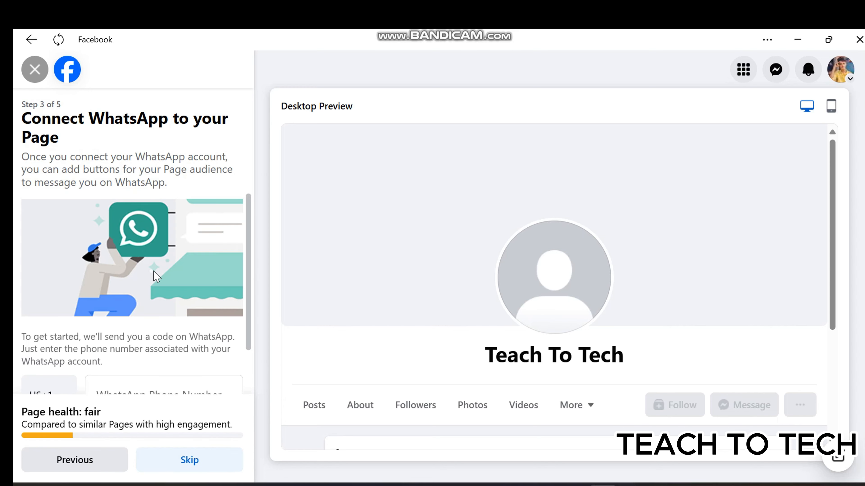
scroll(154, 275, "down", 2)
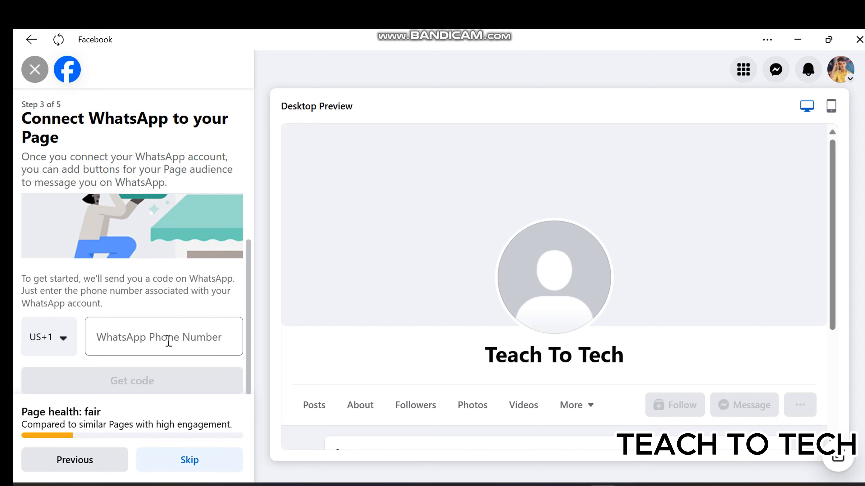
left_click(190, 461)
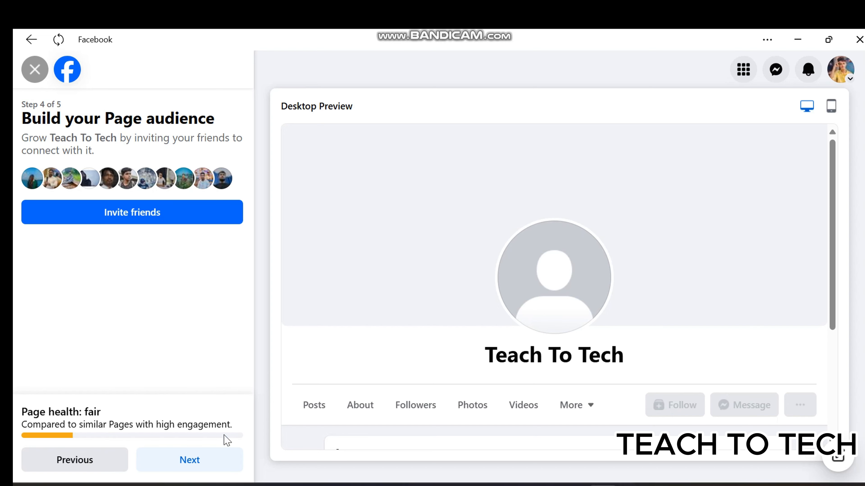
left_click(221, 461)
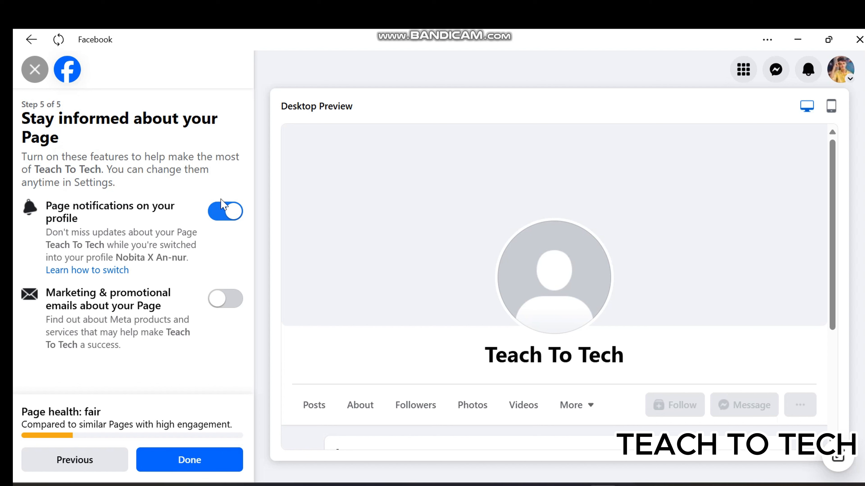
- Finish the Page setup with the notification and marketing email options as they are, and decline the welcome tour
left_click(187, 459)
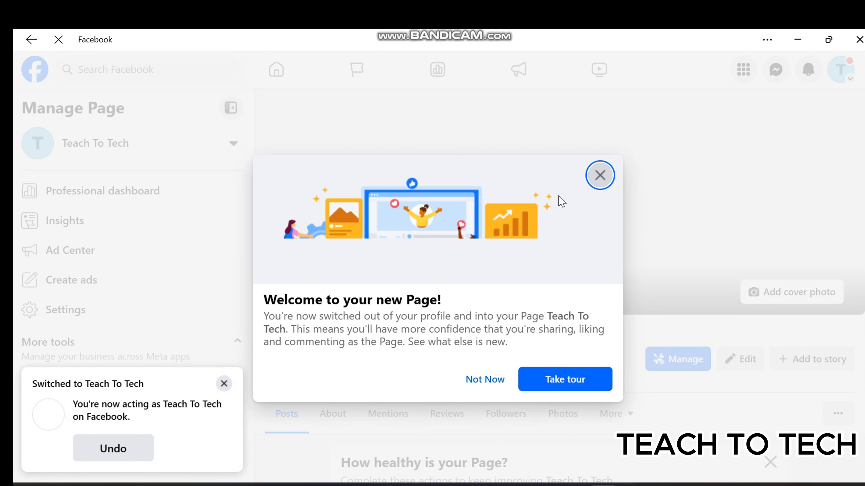
left_click(594, 173)
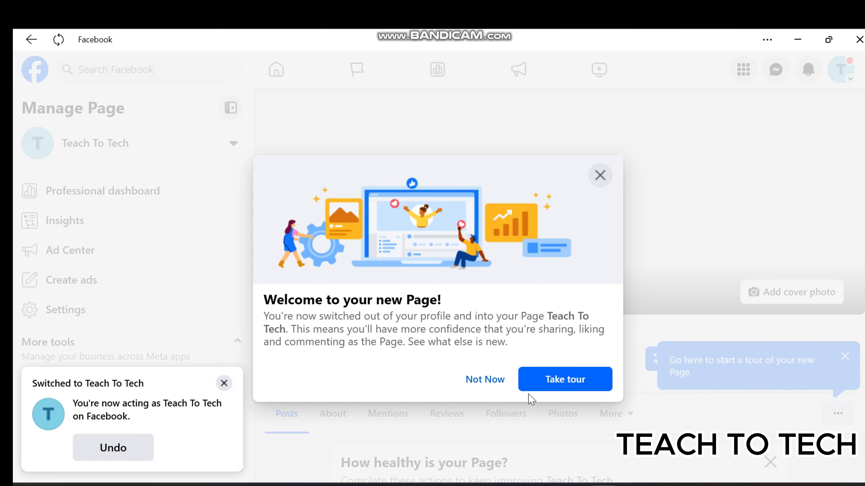
left_click(500, 381)
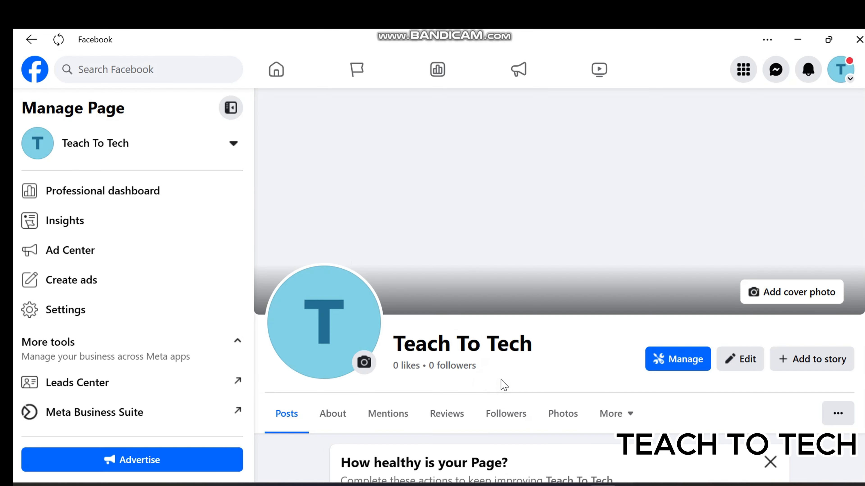
- Look over the new Teach To Tech Page, including its health suggestions, intro, featured and posts sections
scroll(625, 317, "down", 10)
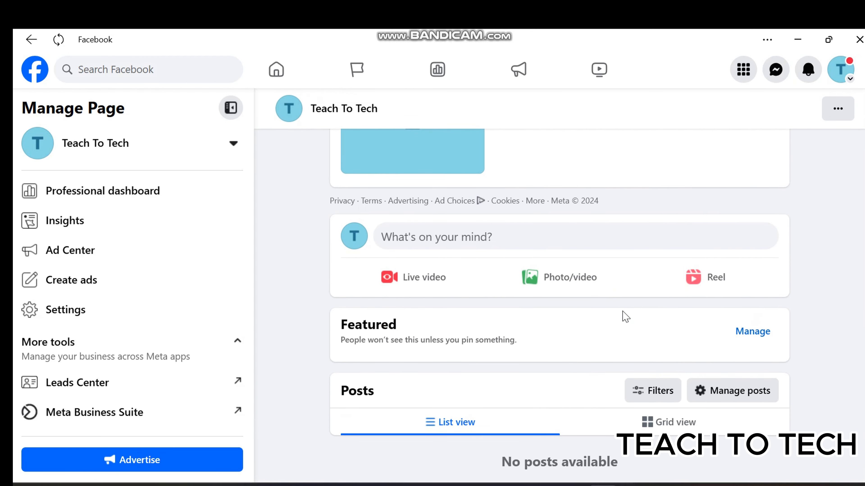
scroll(625, 317, "up", 10)
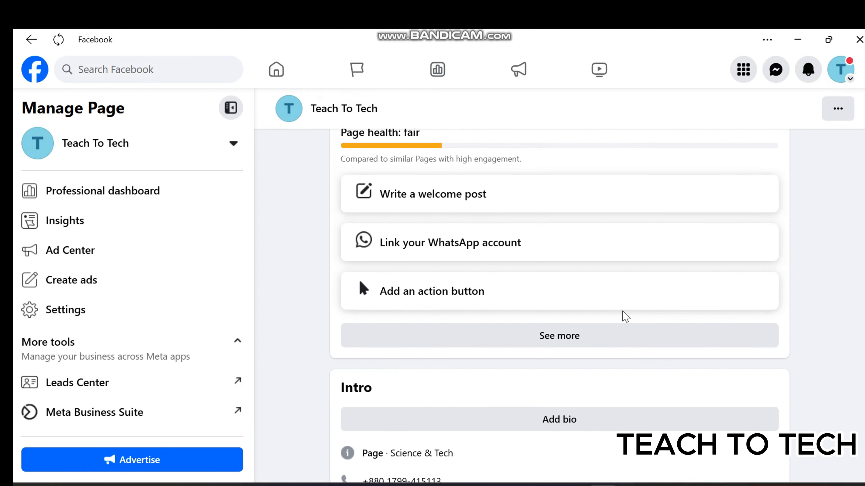
scroll(625, 317, "down", 4)
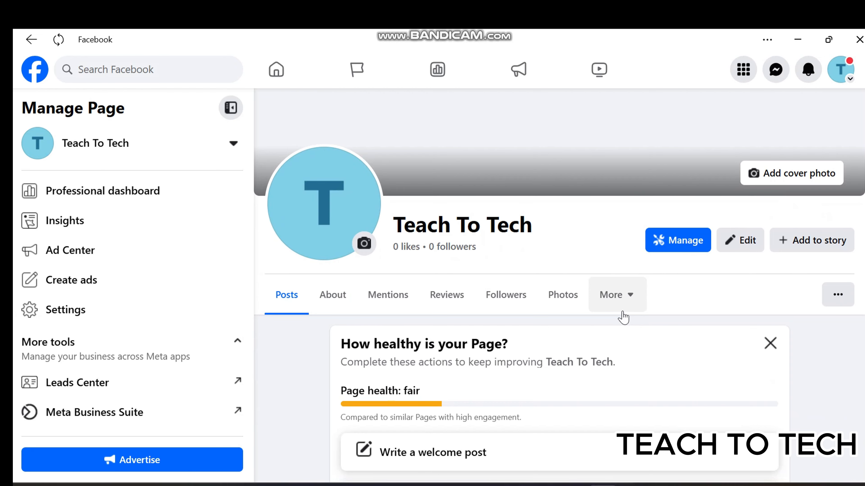
scroll(624, 318, "down", 10)
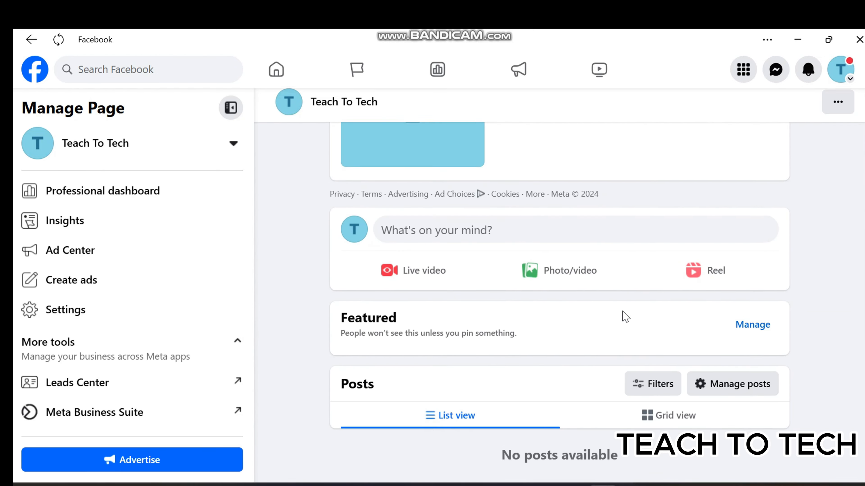